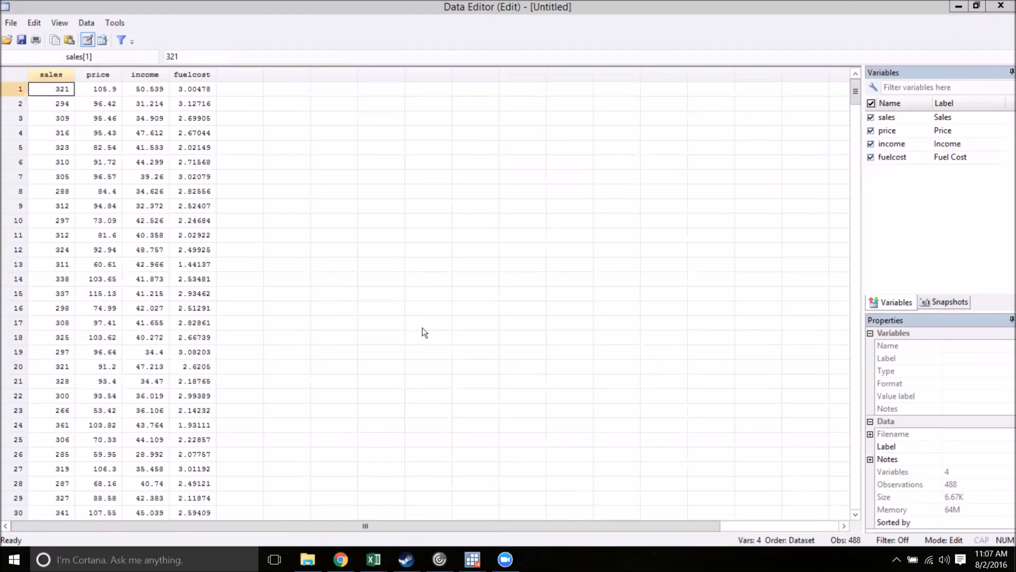
- Close the data editor and run an ordinary regression of sales on price and income with reg
left_click(1001, 7)
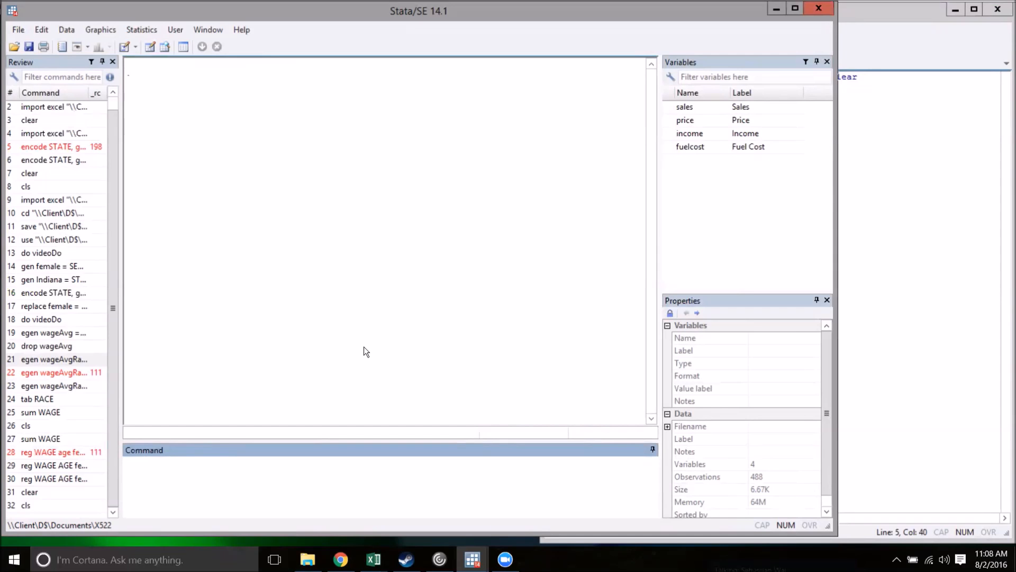
type("reg sales price income")
key("Return")
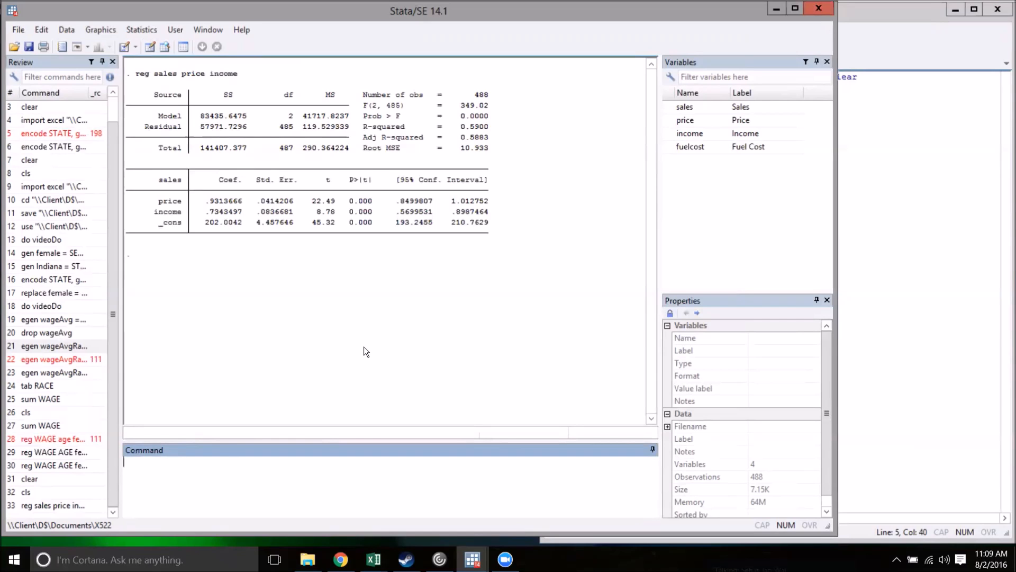
- Write an ivreg command for sales on income, with price as the endogenous variable and fuelcost as its instrument
type("ivreg")
type("sales")
type("income")
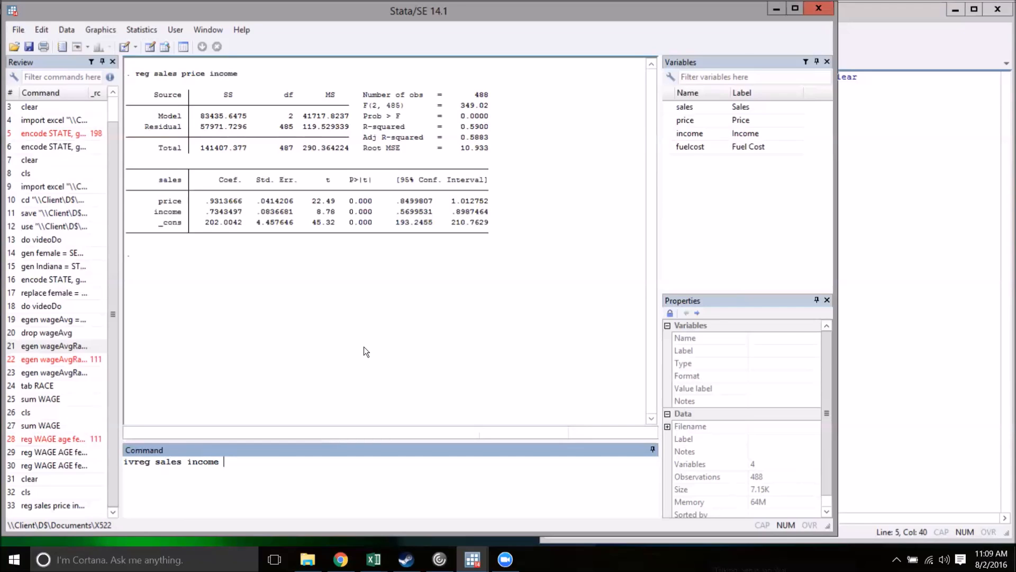
type("(")
type("price = fuelcost)")
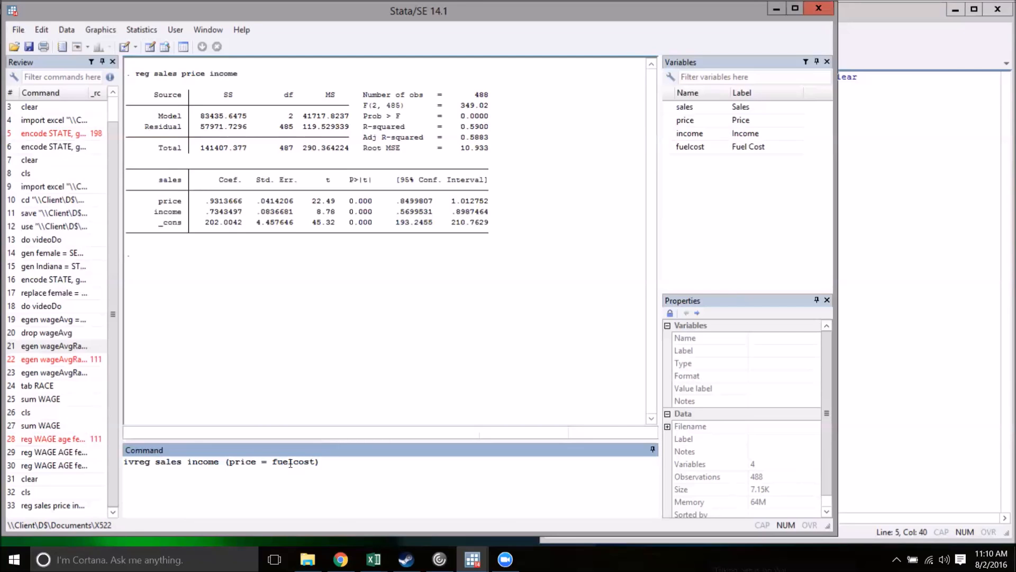
- Try the syntax for multiple endogenous variables by adding endog2 after price and a second instrument after fuelcost, and remove both placeholders
key("Left")
key("Left")
key("Left")
key("Left")
key("Left")
key("Left")
key("Left")
key("Left")
key("Left")
key("Left")
key("Left")
type("endog2")
left_click(353, 463)
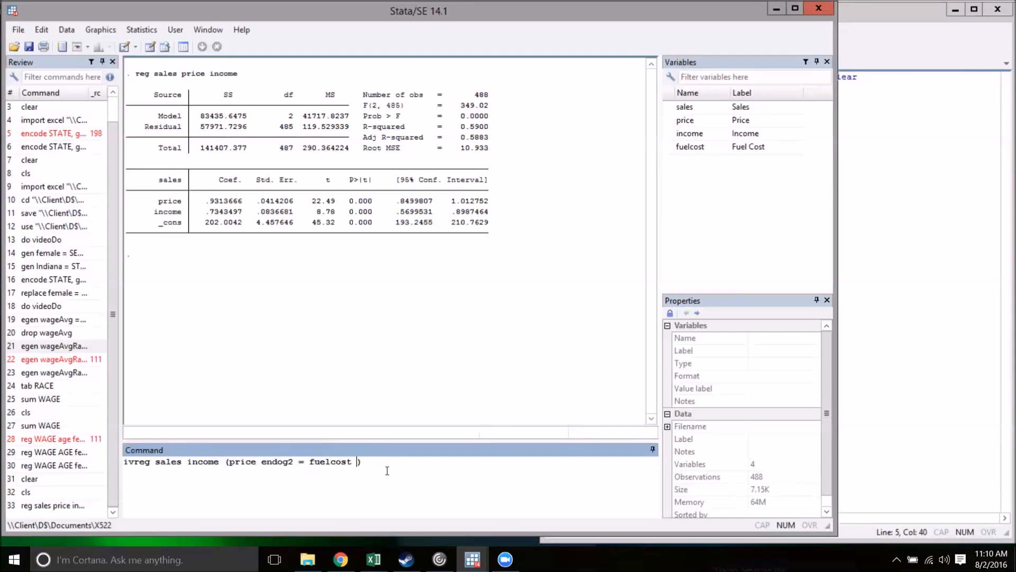
type("in")
type("srument2")
double_click(377, 462)
key("BackSpace")
key("BackSpace")
double_click(273, 461)
key("BackSpace")
key("BackSpace")
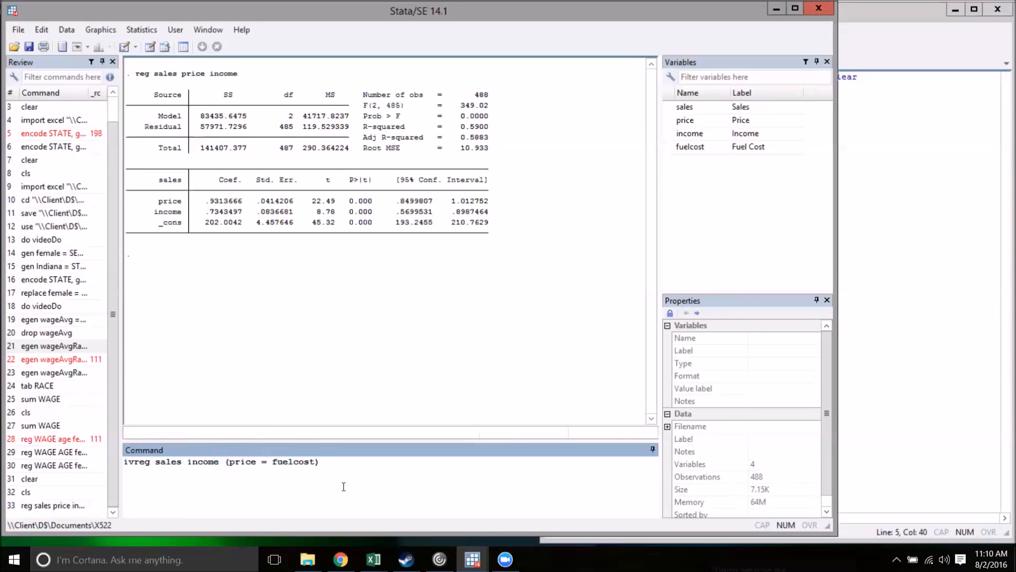
- Run the two-stage least squares command ivreg sales income (price = fuelcost)
key("Return")
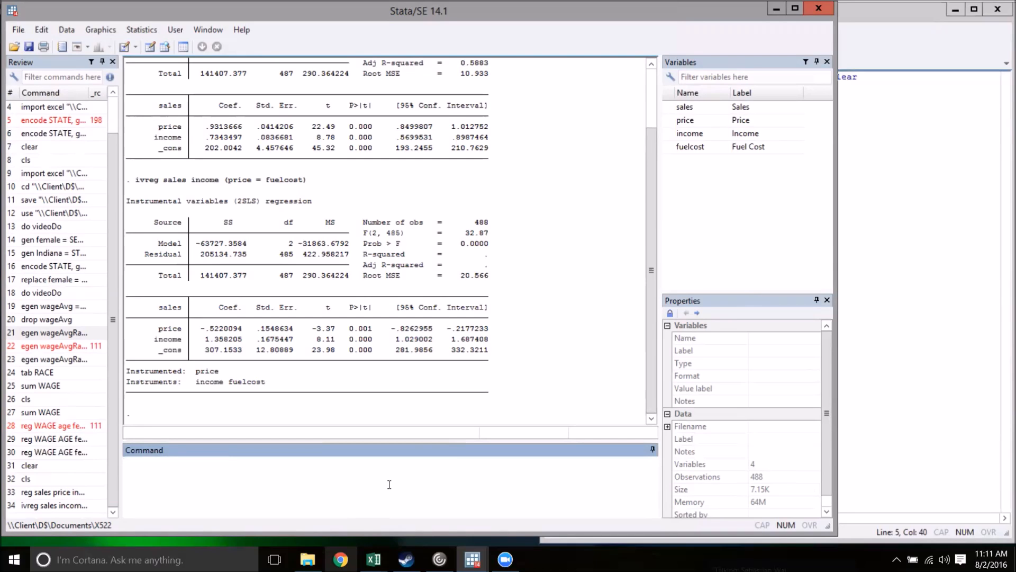
- Run the first-stage regression of price on income and fuelcost with reg
type("reg price income fuelcost")
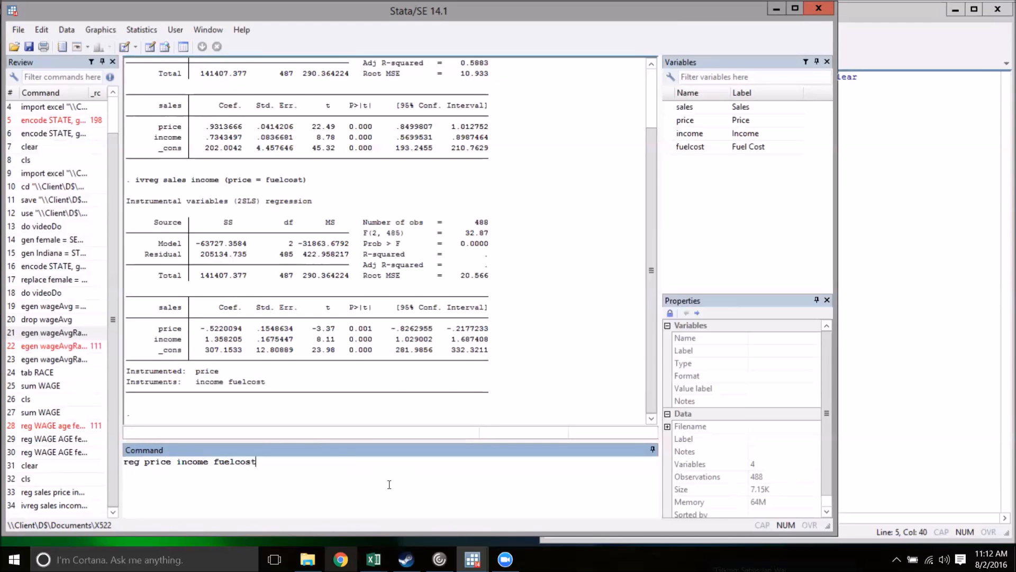
key("Return")
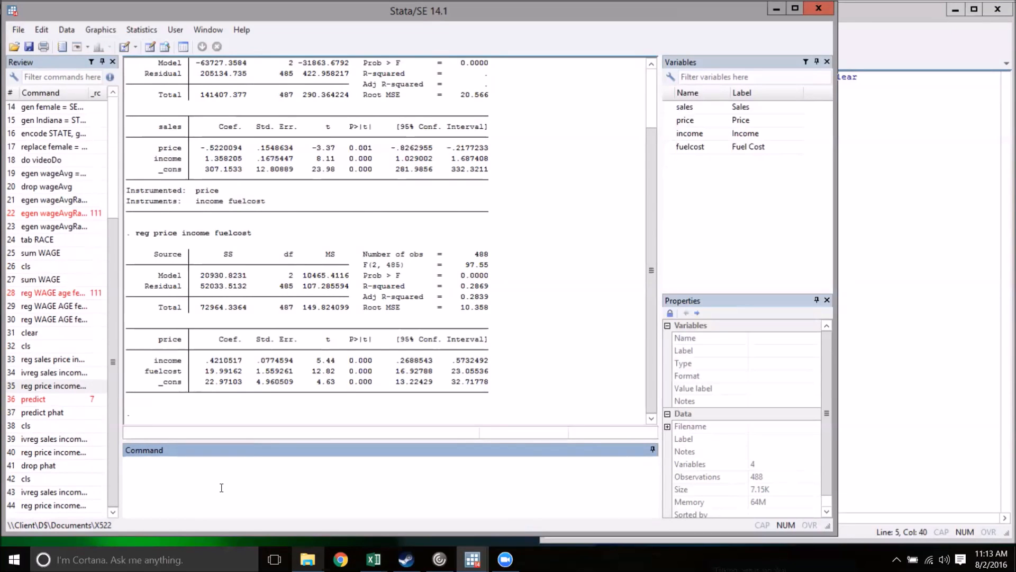
- Save the first-stage regression's fitted values as a new variable pHat with predict
type("predict ")
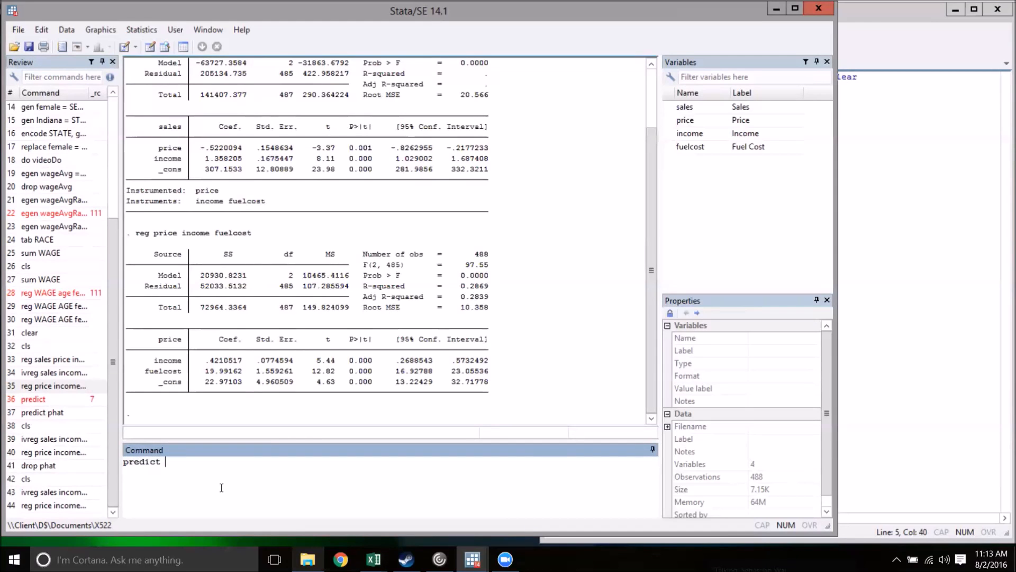
type("p")
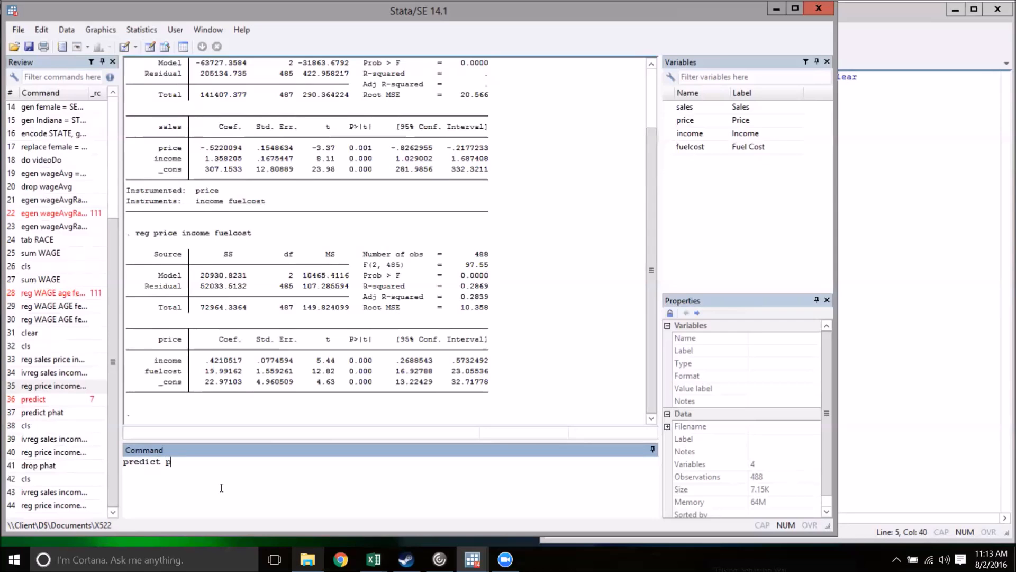
type("hat")
key("Return")
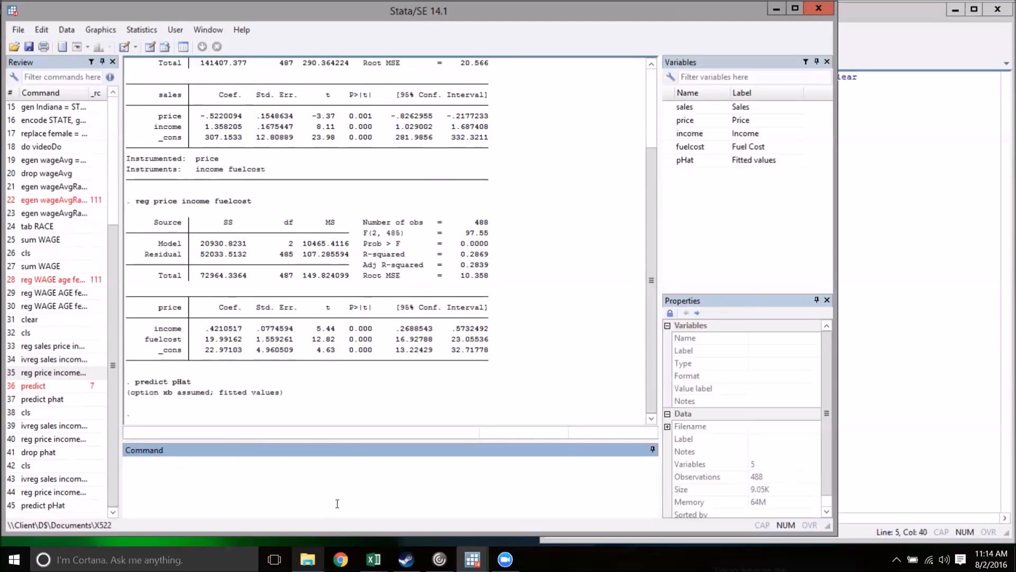
- Run the second-stage regression of sales on pHat and income with reg
type("reg sales pHat income")
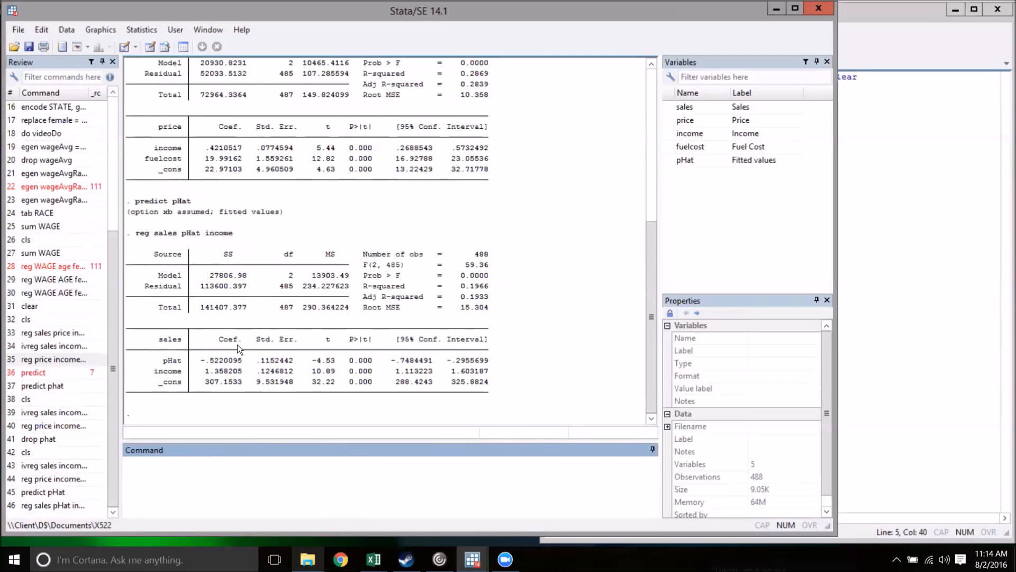
- Compare the coefficients and standard errors of the manual second-stage regression with those of the ivreg output
left_click_drag(655, 313, 653, 177)
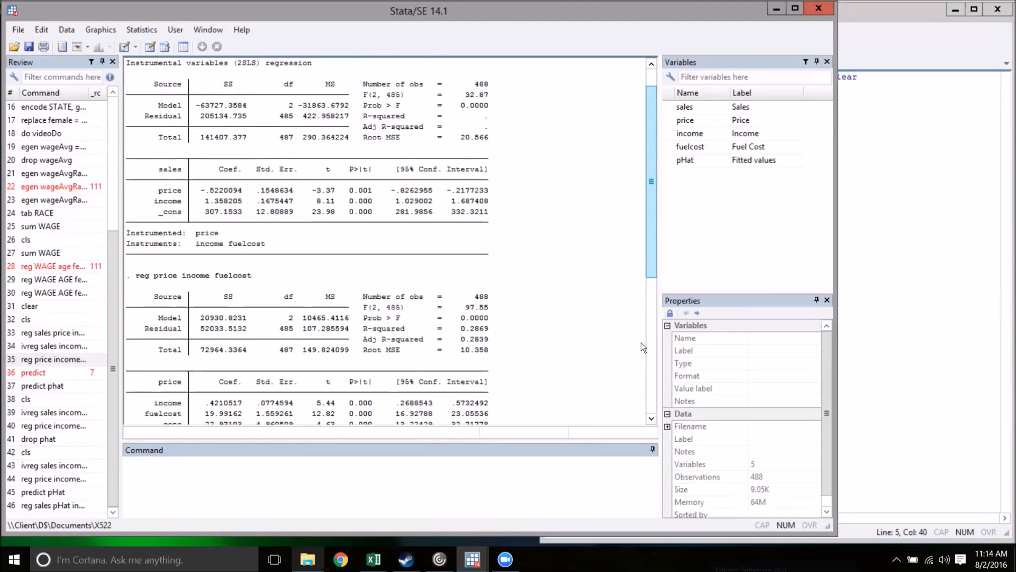
scroll(643, 346, "down", 8)
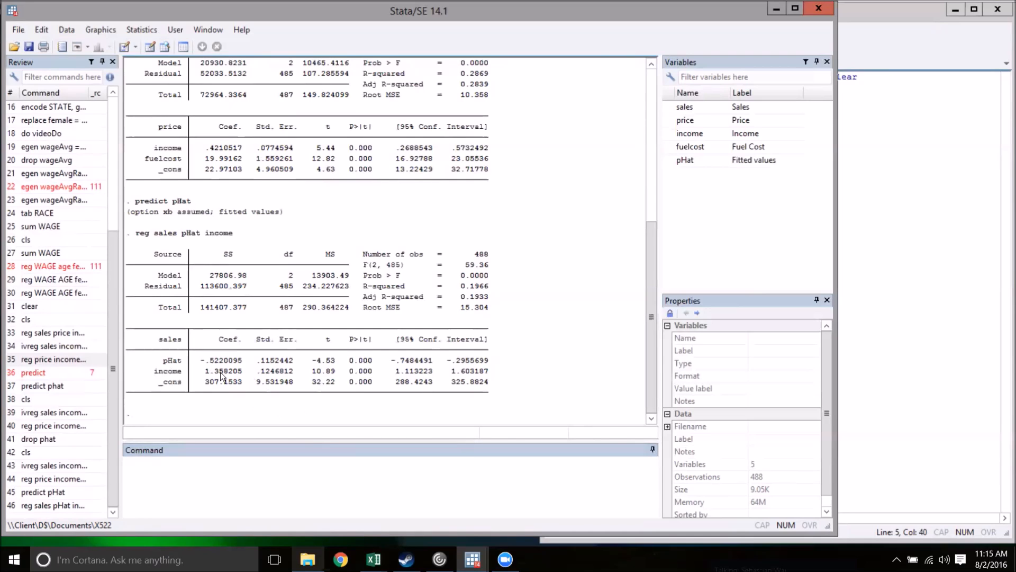
left_click_drag(649, 363, 510, 134)
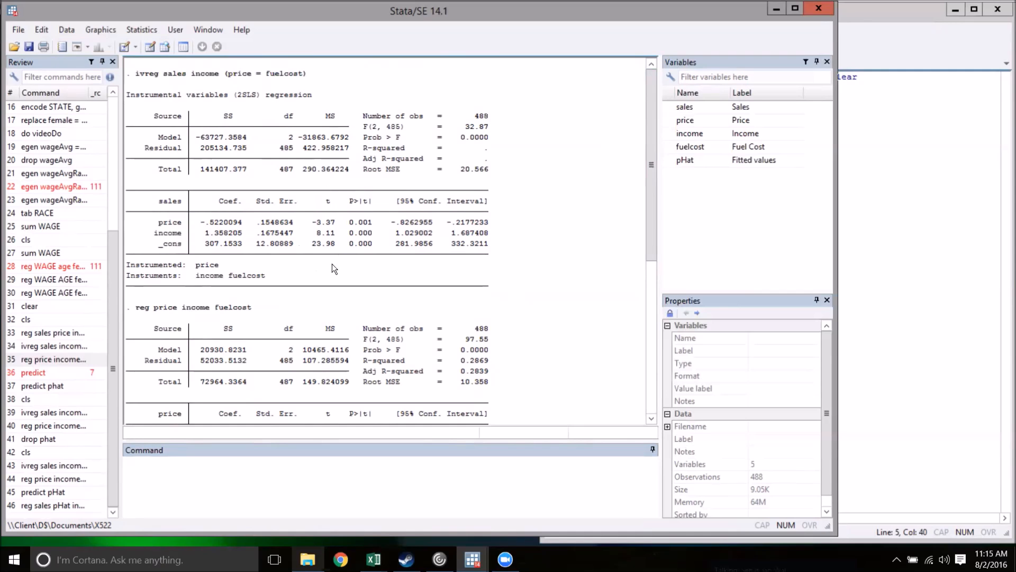
left_click(648, 409)
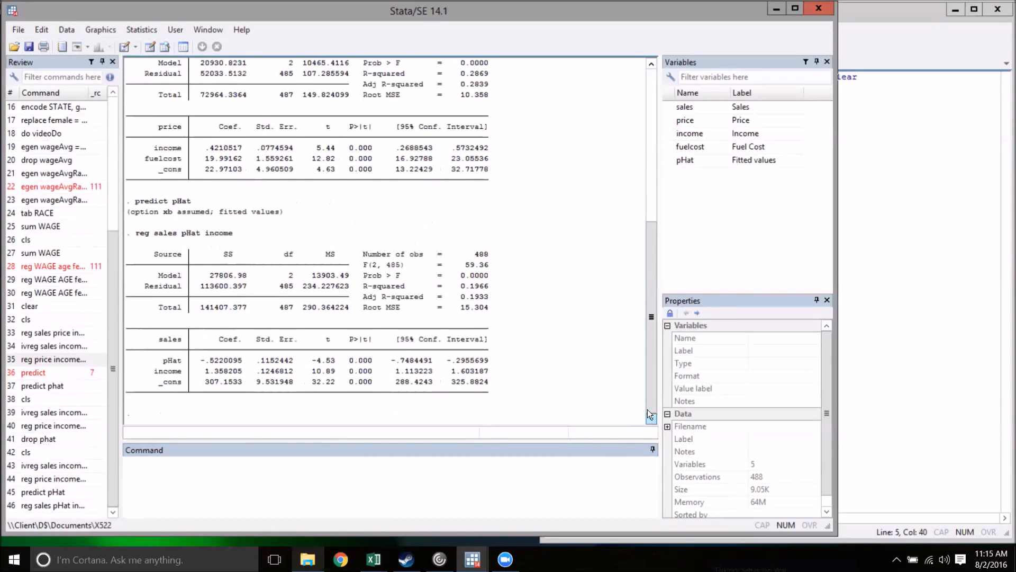